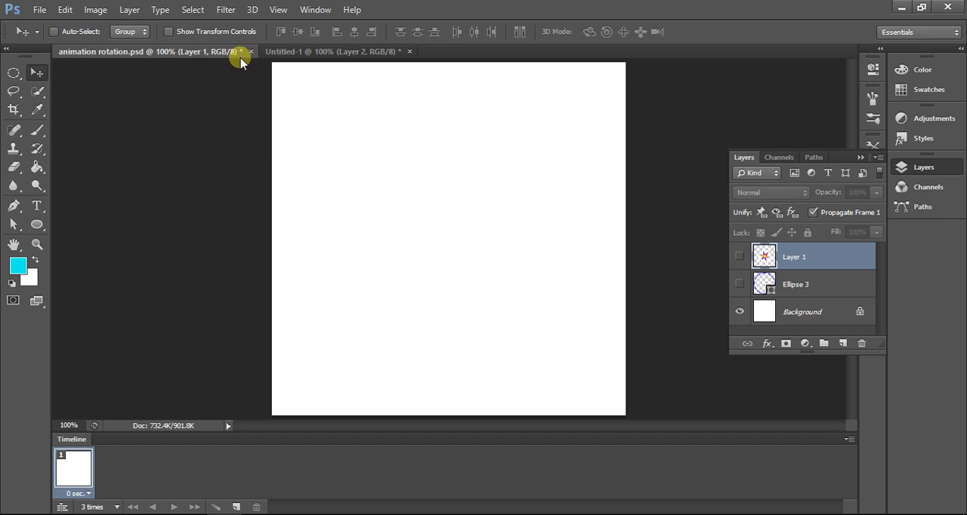
# Step: Hide the Timeline panel and show it again
pyautogui.click(317, 15)
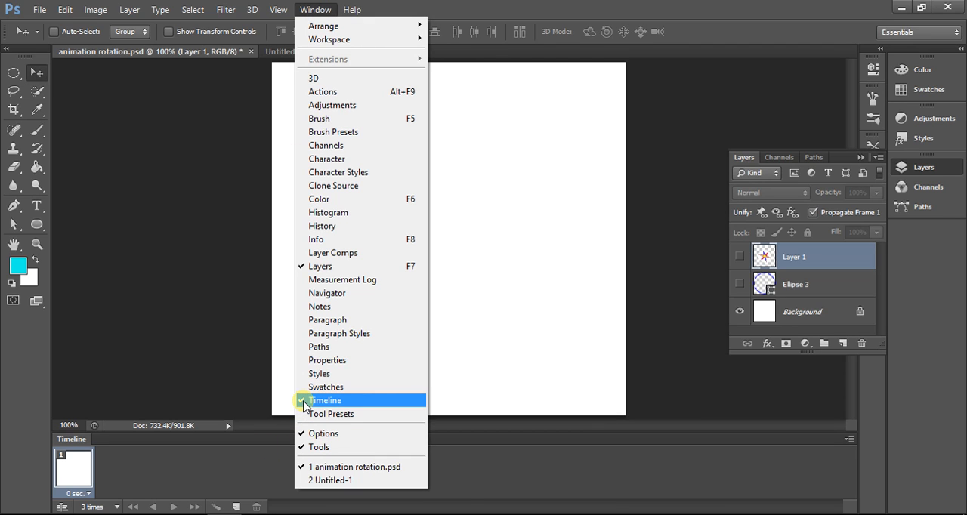
pyautogui.click(305, 407)
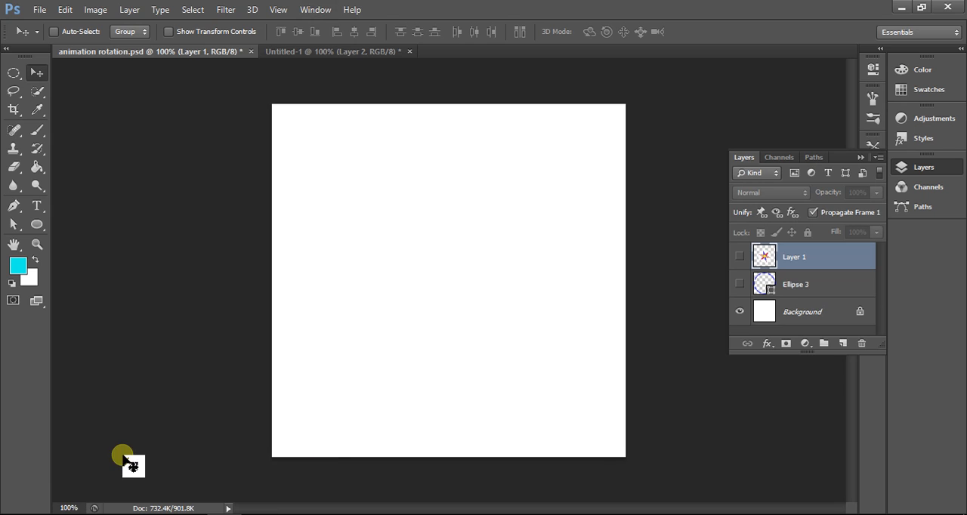
pyautogui.click(316, 9)
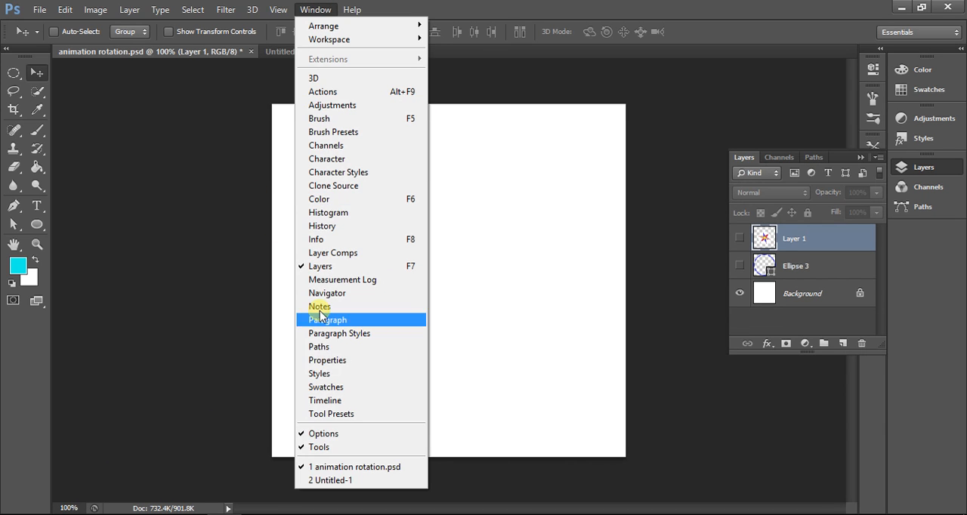
pyautogui.click(312, 407)
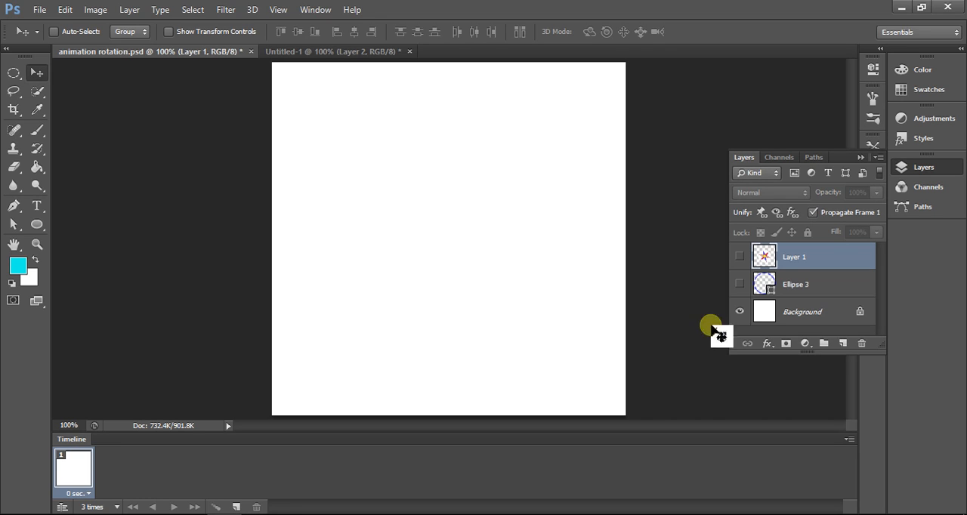
# Step: Make the Ellipse 3 and Layer 1 layers visible, and duplicate Layer 1 within animation rotation.psd
pyautogui.click(740, 285)
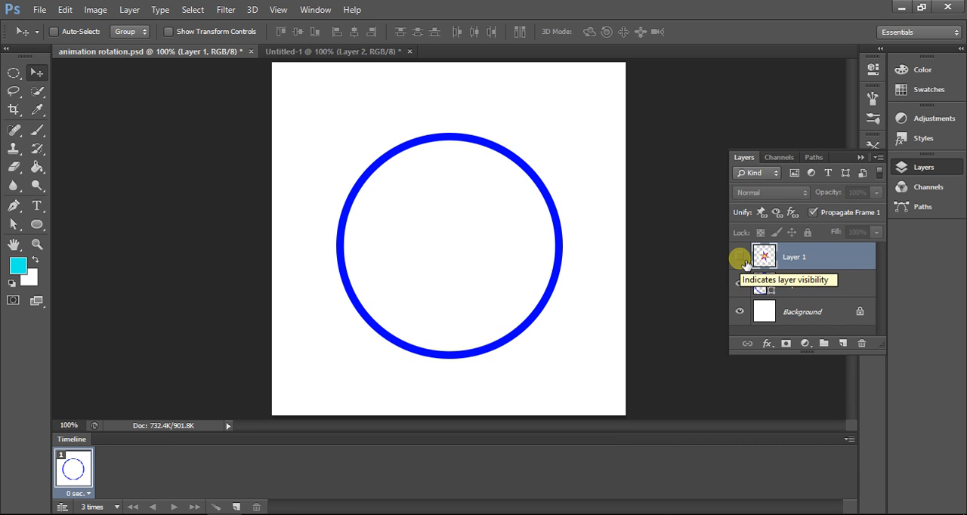
pyautogui.click(744, 260)
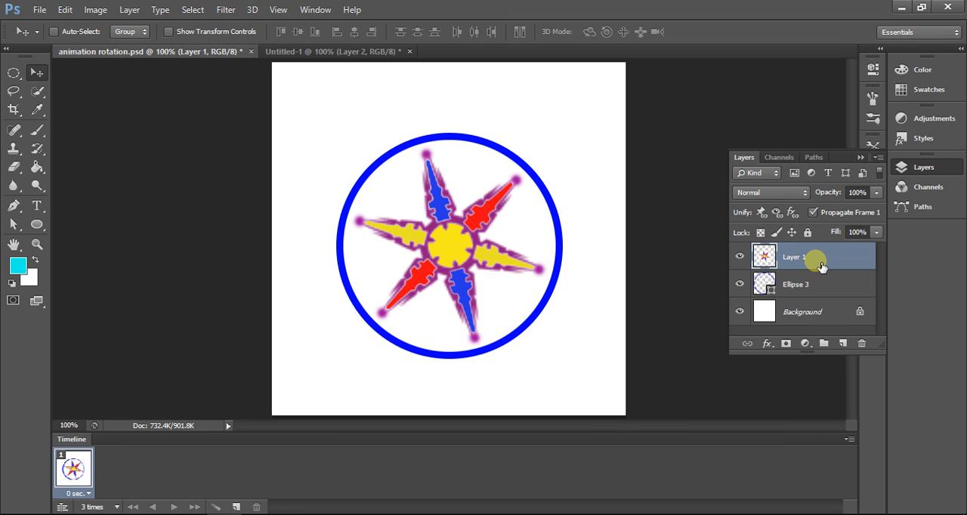
pyautogui.rightClick(791, 260)
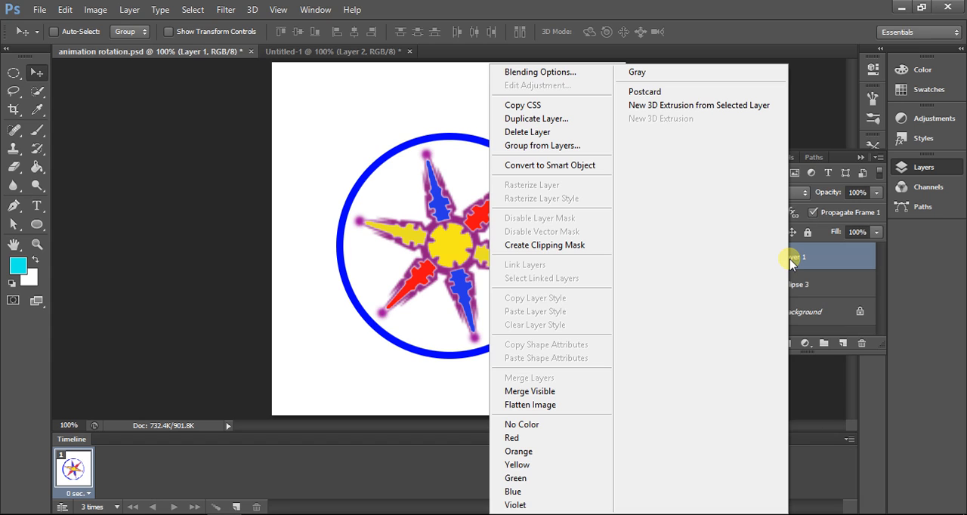
pyautogui.click(550, 120)
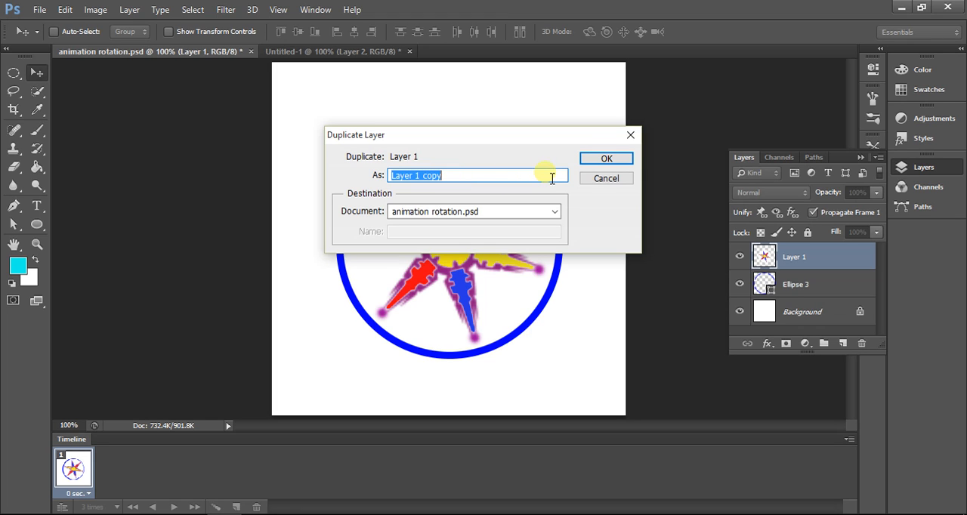
pyautogui.click(608, 158)
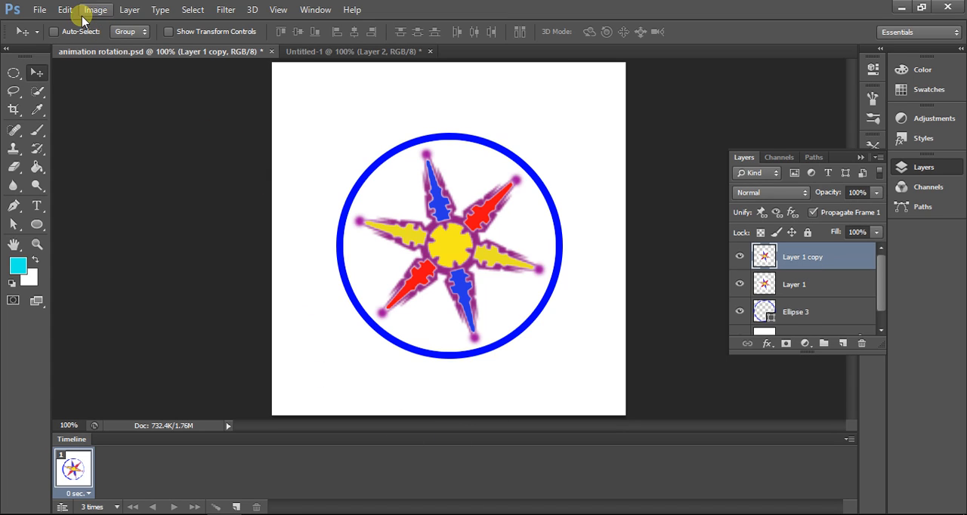
# Step: Rotate the star on Layer 1 copy about 17° counterclockwise around its centre and apply the transformation
pyautogui.click(58, 9)
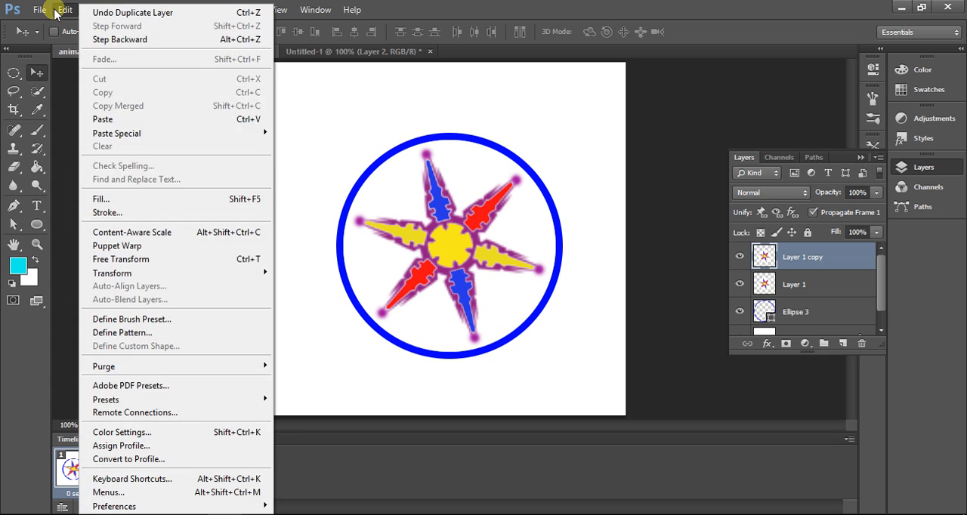
pyautogui.moveTo(143, 273)
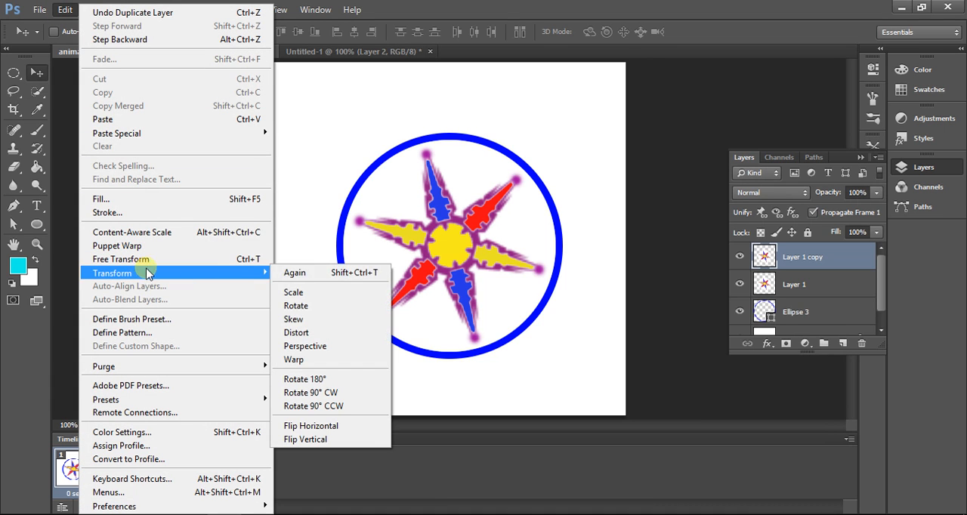
pyautogui.click(307, 307)
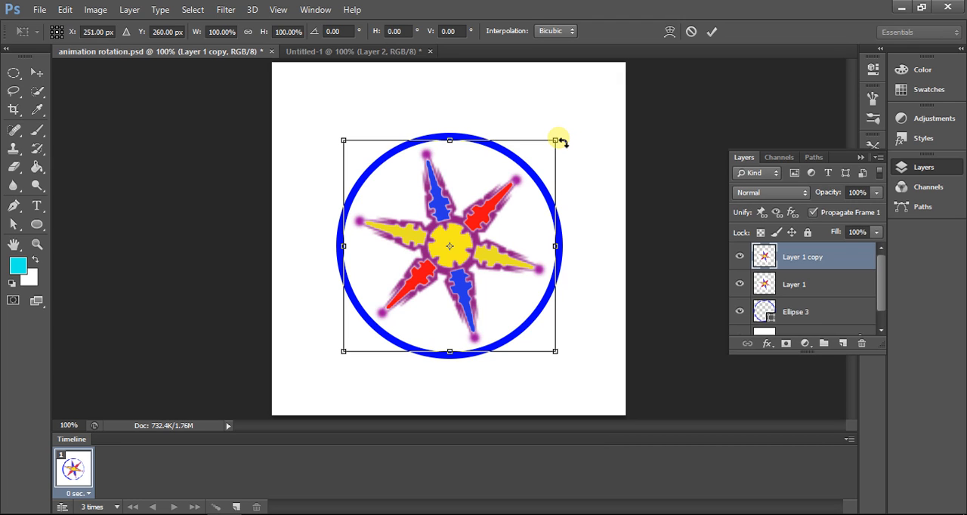
pyautogui.moveTo(561, 142); pyautogui.dragTo(522, 121)
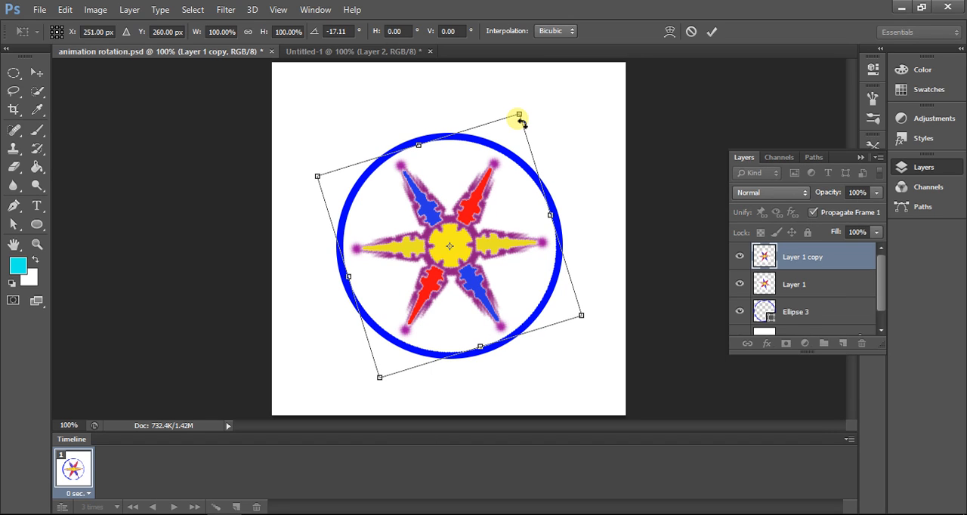
pyautogui.click(37, 75)
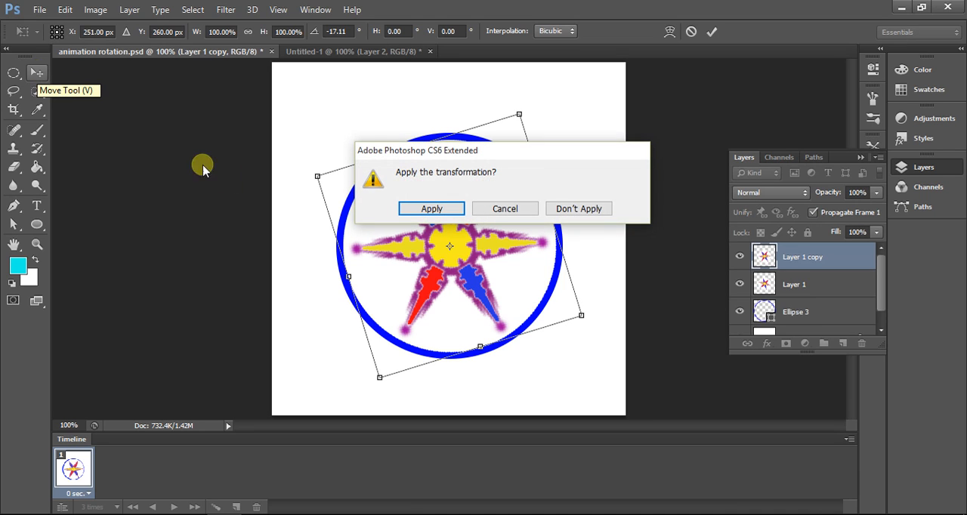
pyautogui.click(442, 215)
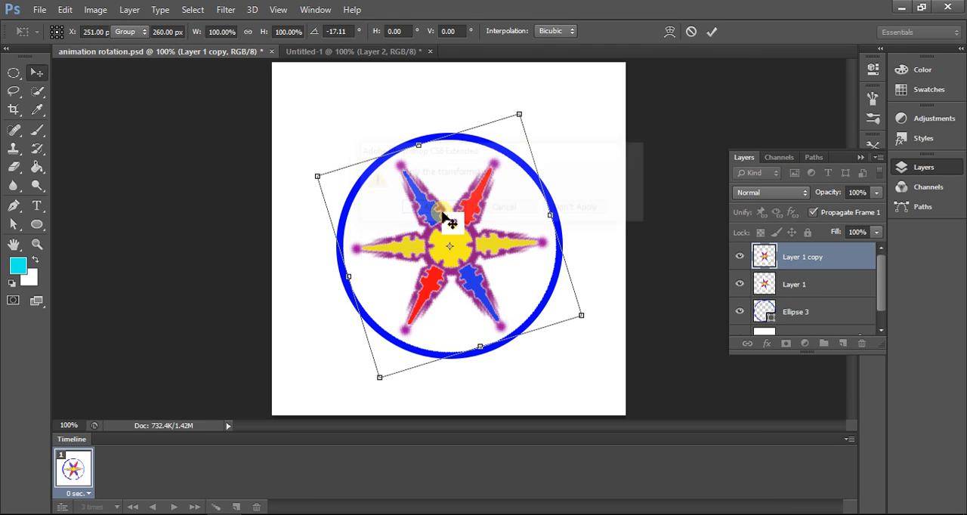
# Step: Duplicate the rotated Layer 1 copy within the same document, keeping the suggested name
pyautogui.rightClick(796, 270)
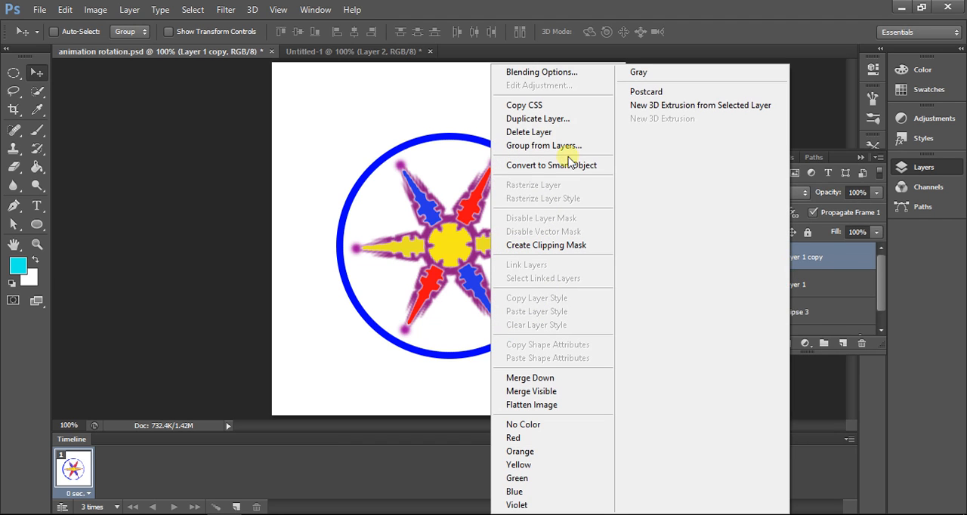
pyautogui.click(543, 118)
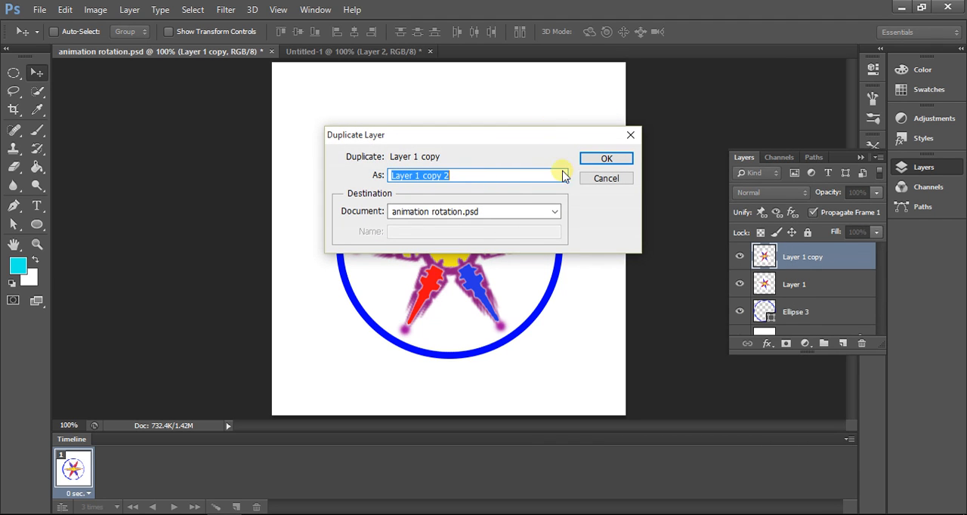
pyautogui.click(591, 158)
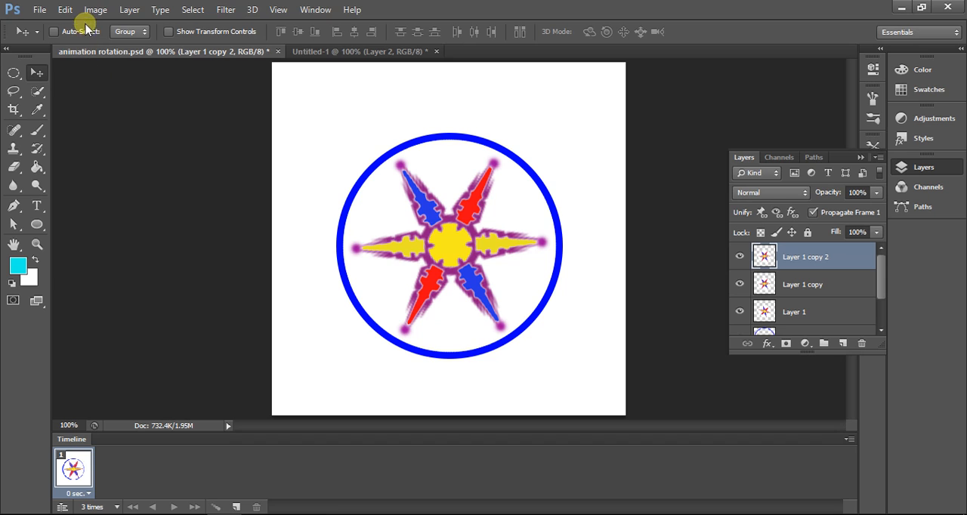
# Step: Rotate the star on Layer 1 copy 2 about 31° counterclockwise and apply the transformation
pyautogui.click(67, 10)
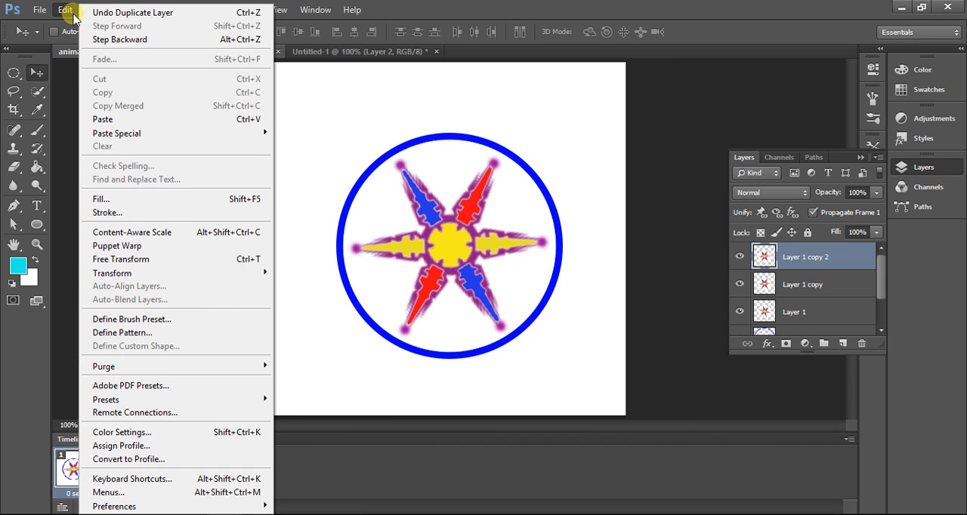
pyautogui.moveTo(147, 273)
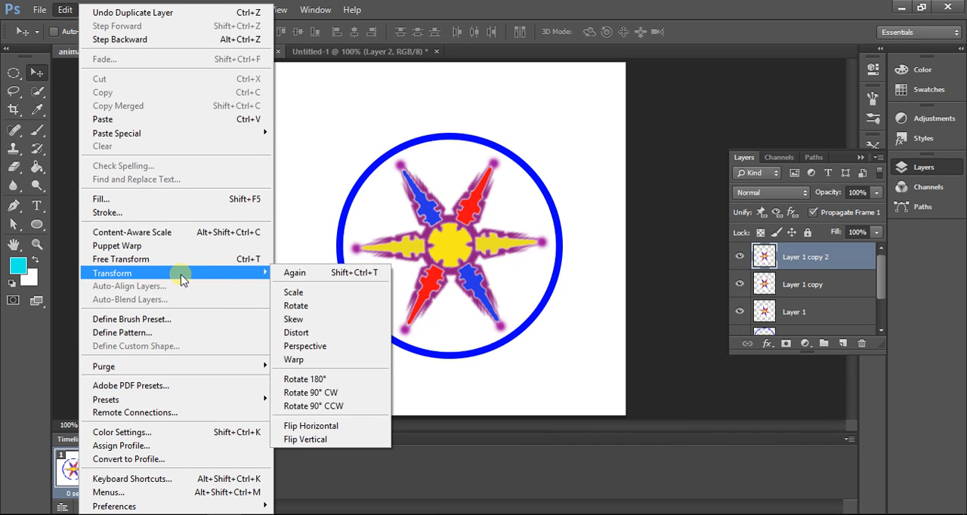
pyautogui.click(318, 313)
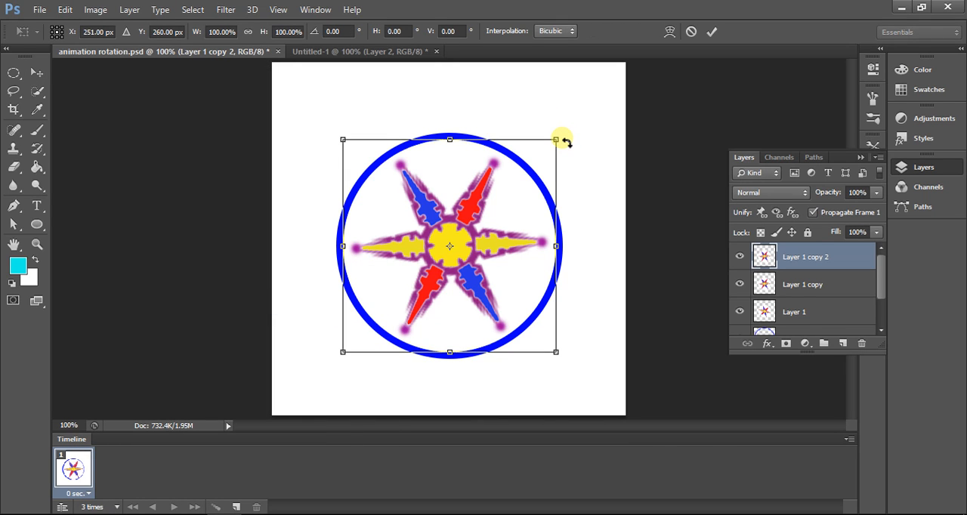
pyautogui.moveTo(563, 138); pyautogui.dragTo(484, 113)
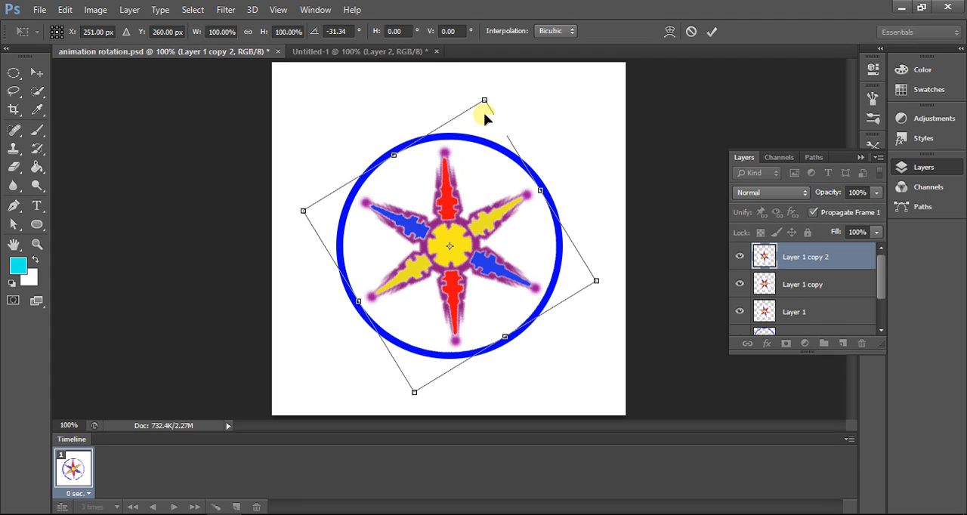
pyautogui.click(33, 73)
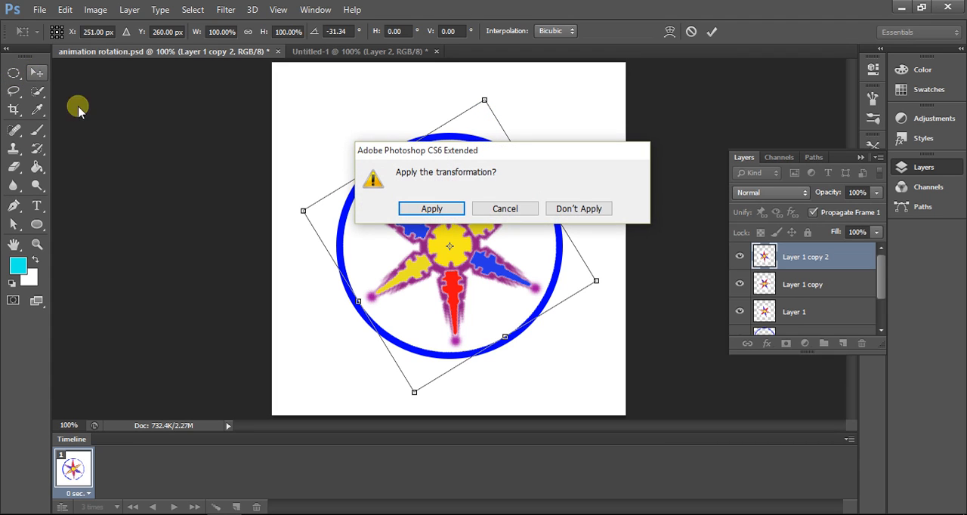
pyautogui.click(427, 209)
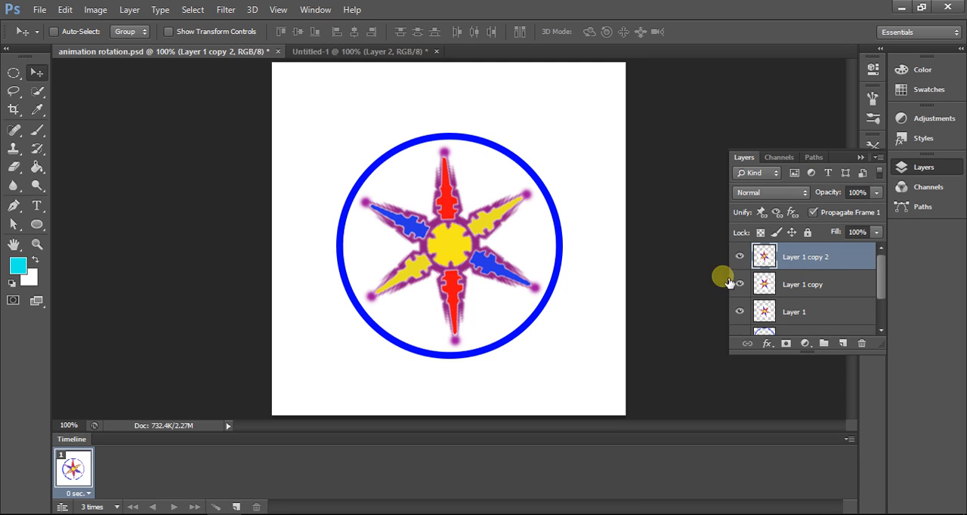
# Step: Duplicate the rotated Layer 1 copy 2 within the same document, keeping the suggested name
pyautogui.rightClick(770, 260)
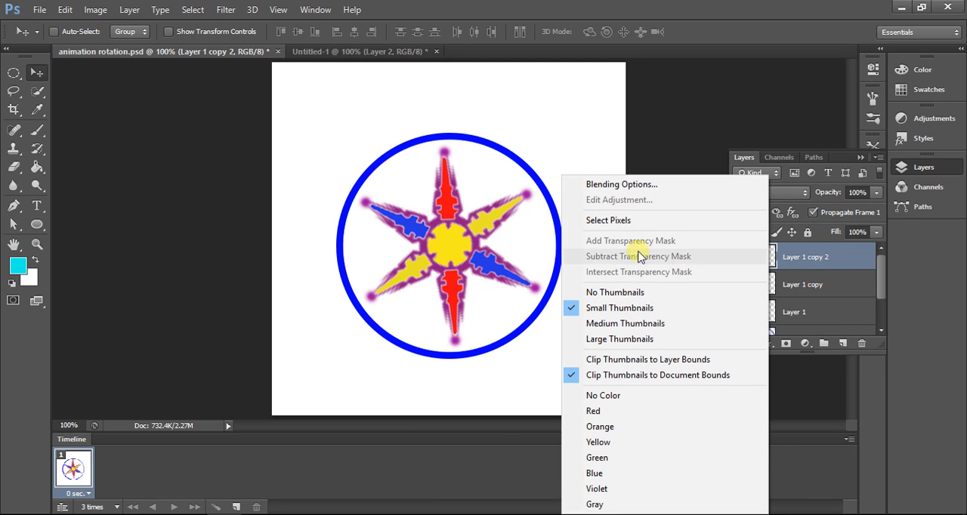
pyautogui.click(810, 269)
pyautogui.rightClick(810, 268)
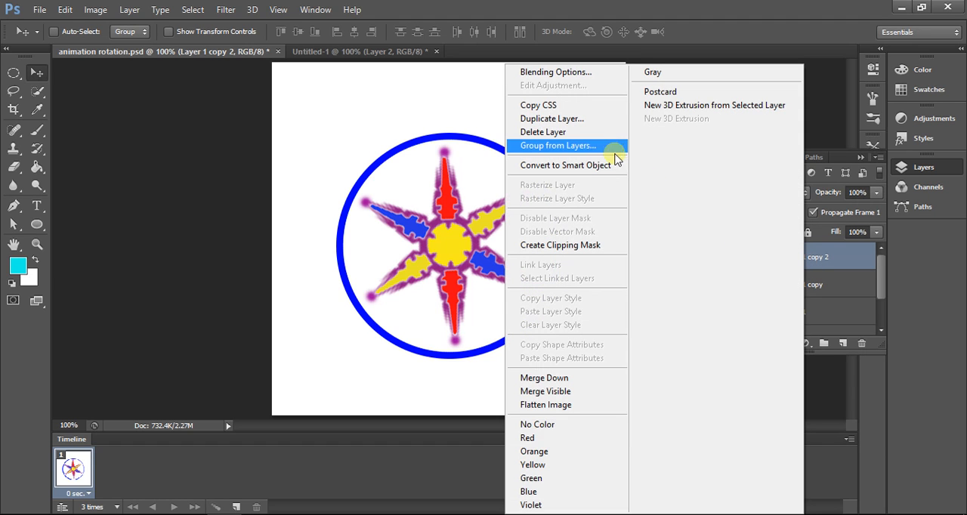
pyautogui.click(579, 119)
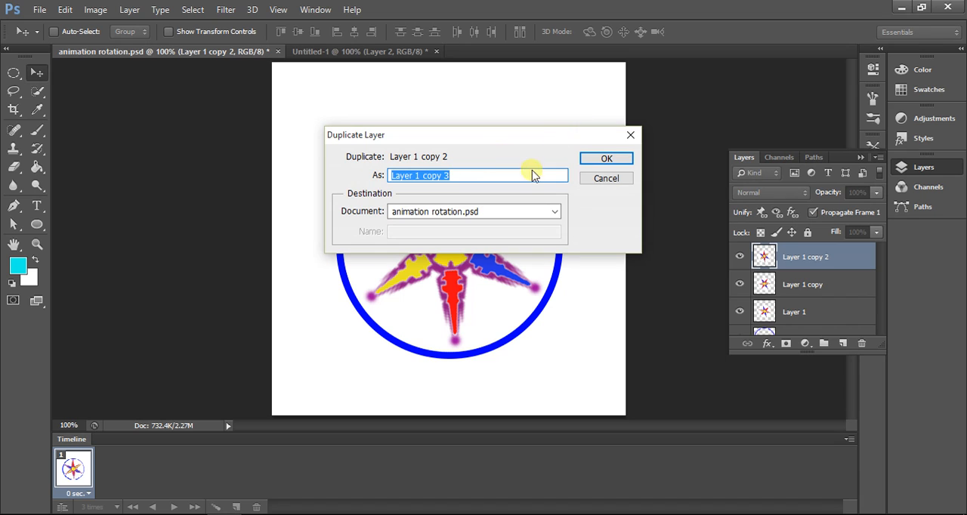
pyautogui.click(590, 160)
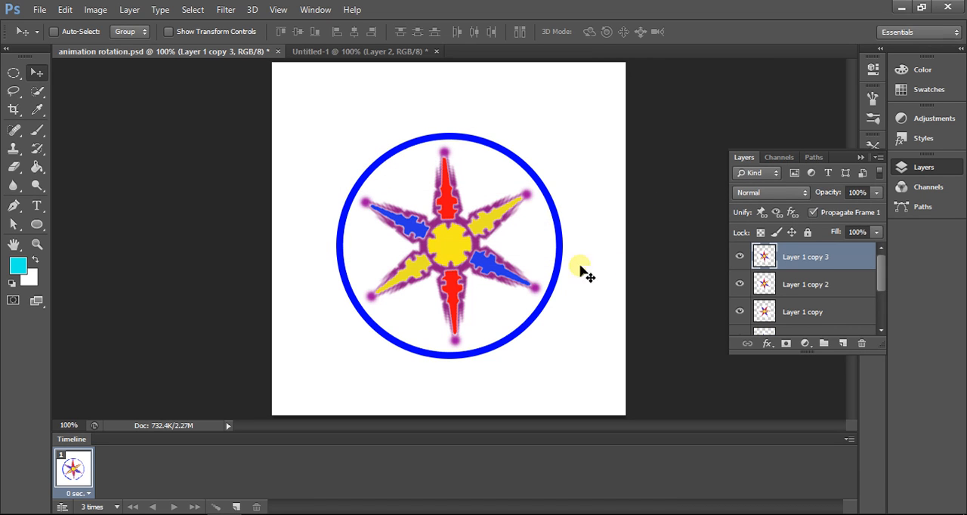
# Step: Rotate the star on Layer 1 copy 3 about 48° counterclockwise and apply the transformation
pyautogui.click(65, 10)
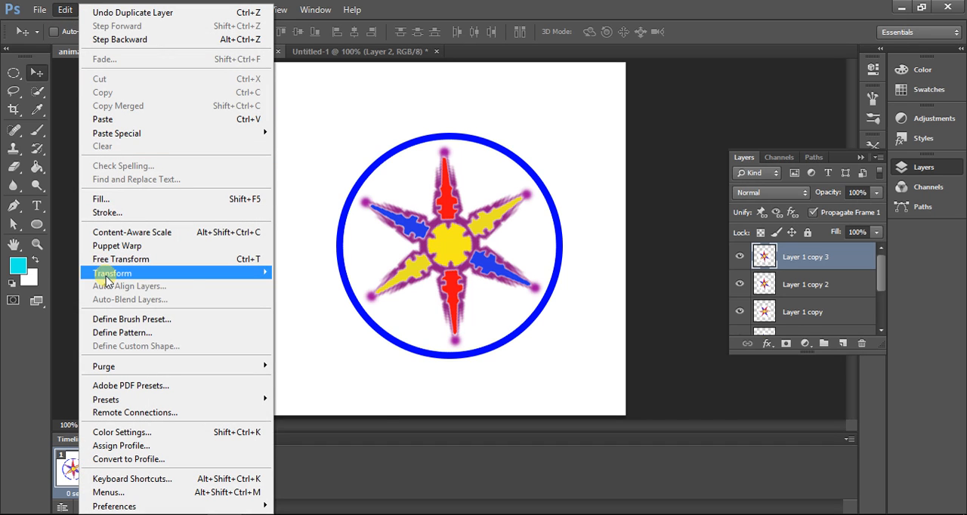
pyautogui.moveTo(110, 274)
pyautogui.click(295, 305)
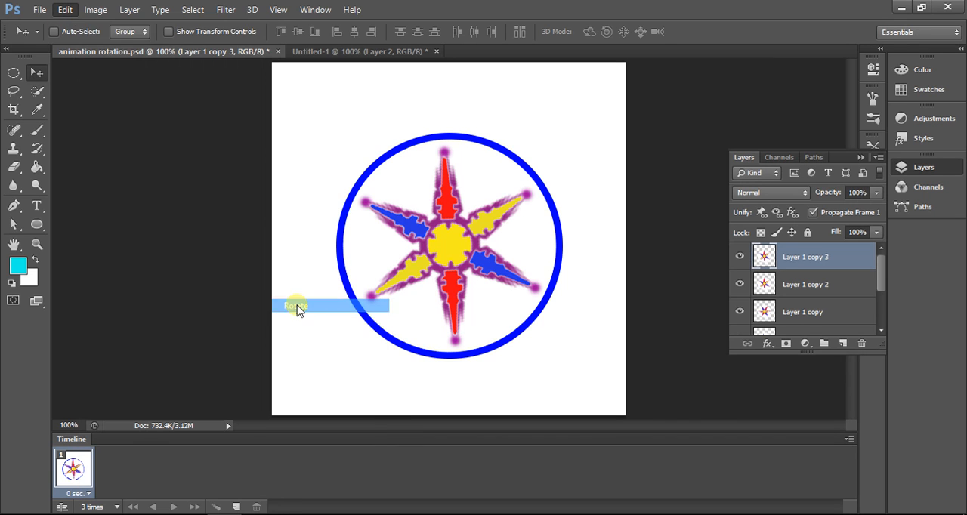
pyautogui.moveTo(571, 143); pyautogui.dragTo(444, 111)
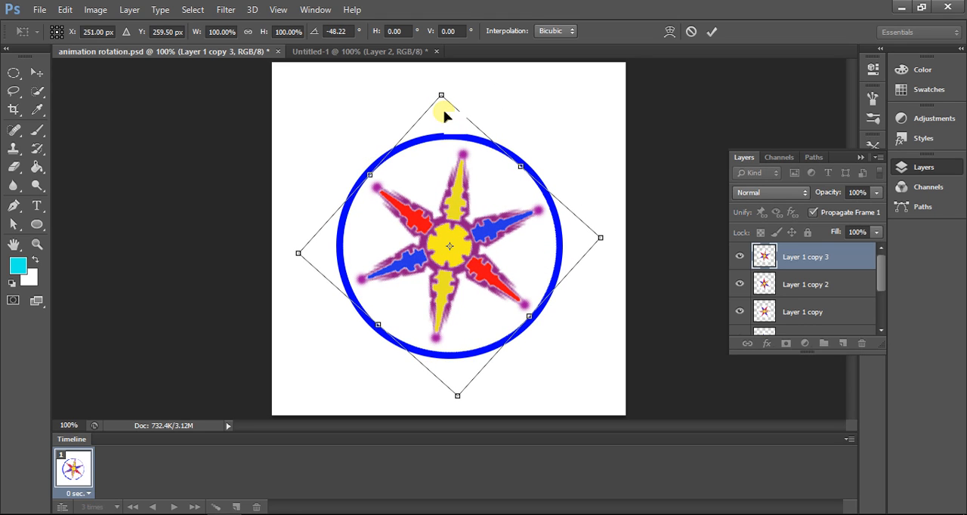
pyautogui.click(37, 73)
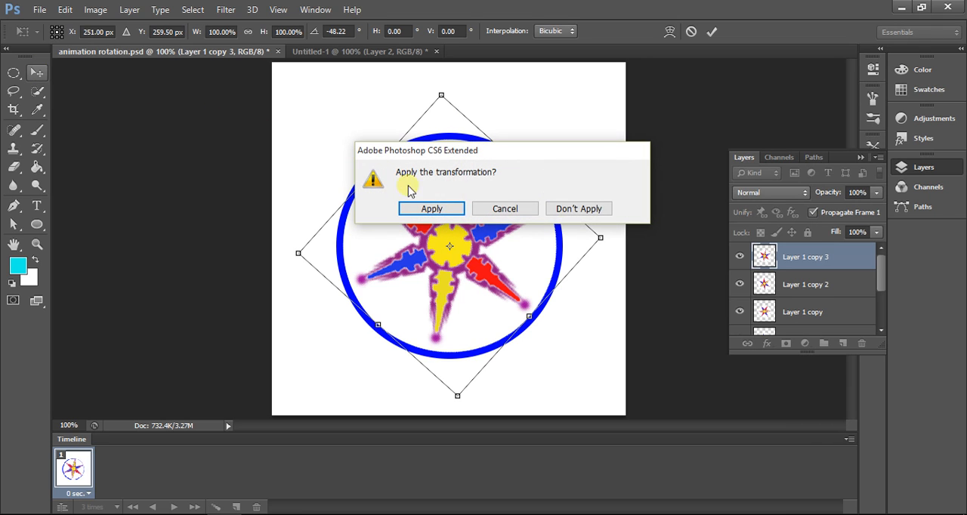
pyautogui.click(432, 209)
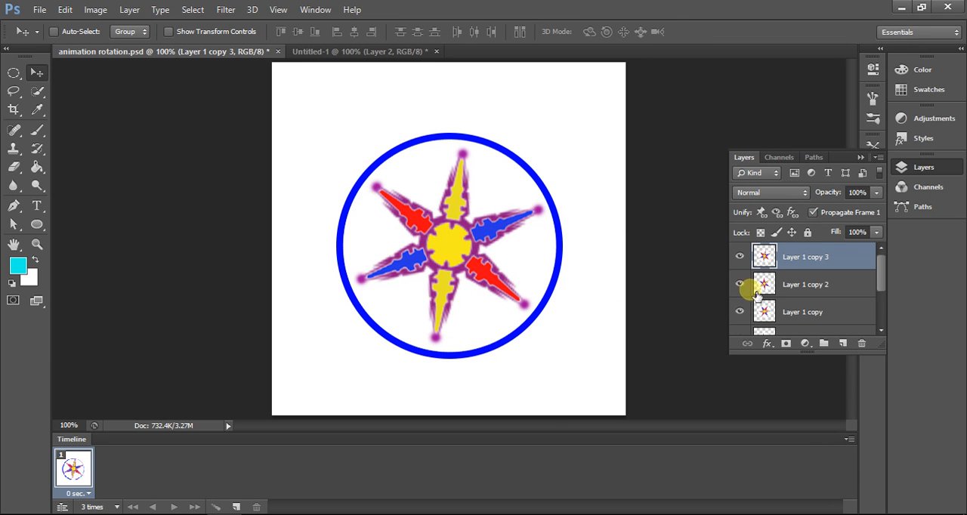
# Step: Duplicate the rotated Layer 1 copy 3 within the same document, keeping the suggested name
pyautogui.rightClick(822, 260)
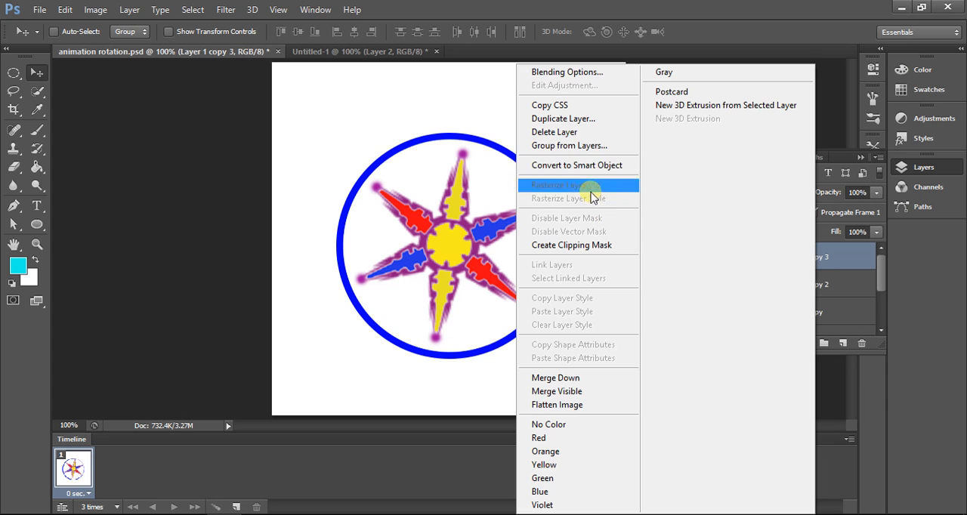
pyautogui.click(574, 124)
pyautogui.click(602, 160)
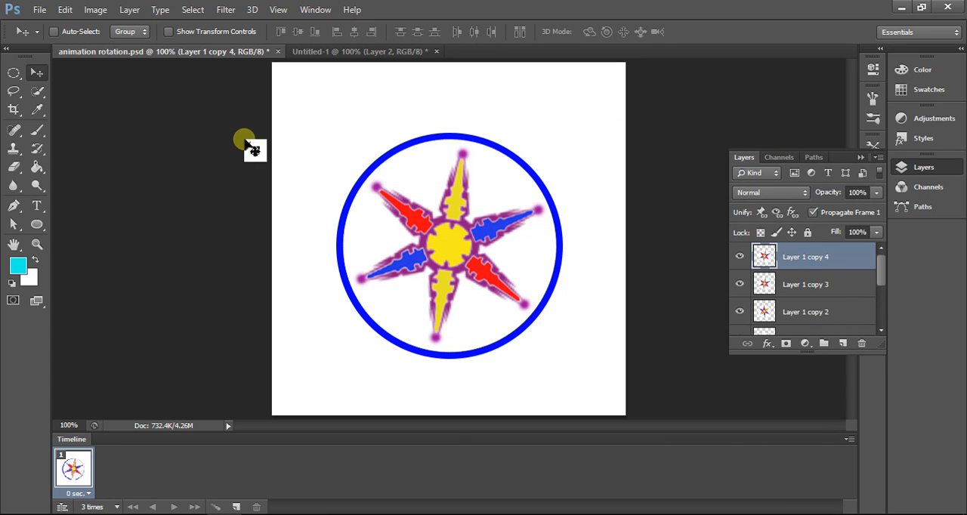
# Step: Rotate the star on Layer 1 copy 4 about 38° counterclockwise and apply the transformation
pyautogui.click(65, 10)
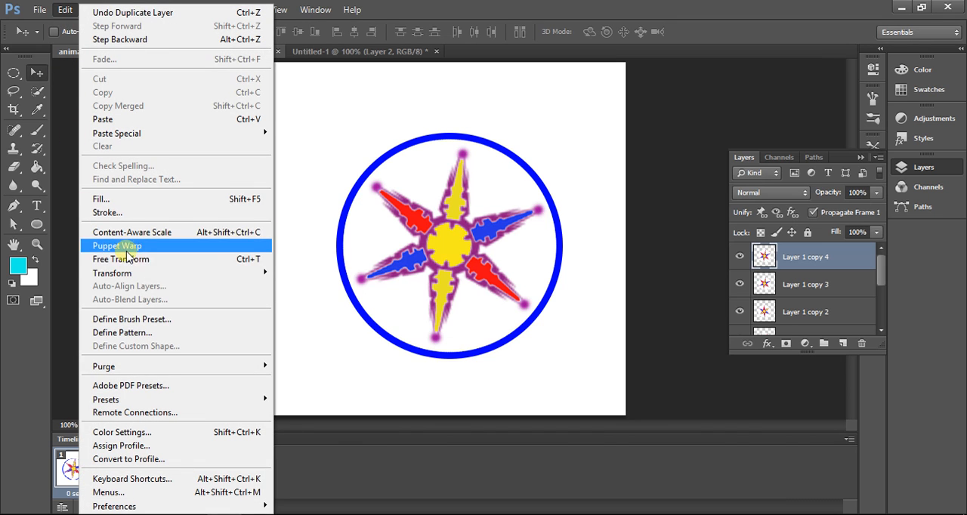
pyautogui.moveTo(133, 273)
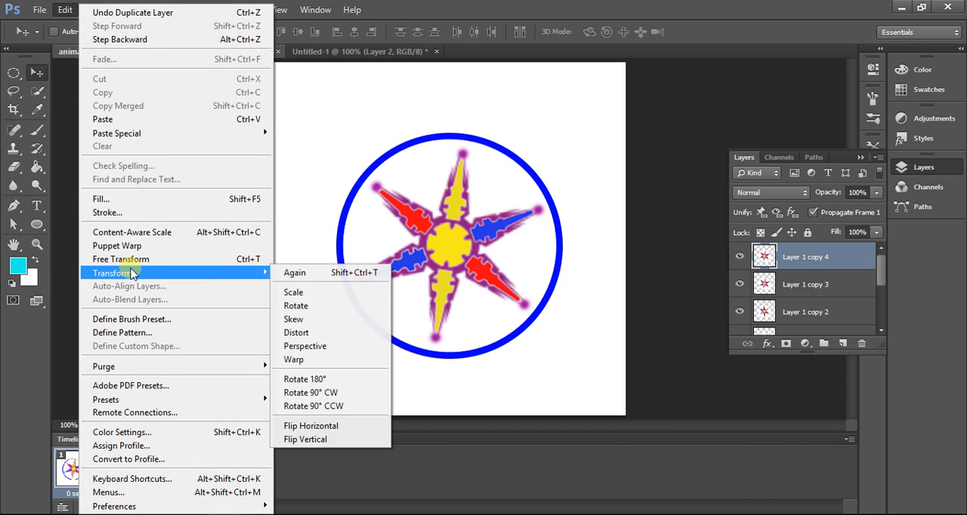
pyautogui.click(293, 305)
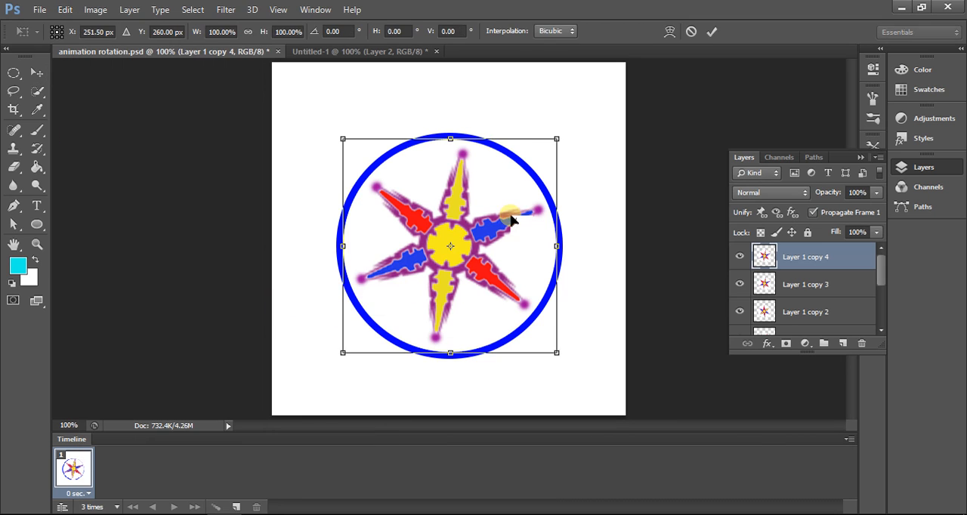
pyautogui.moveTo(568, 141); pyautogui.dragTo(504, 123)
pyautogui.moveTo(497, 122); pyautogui.dragTo(471, 121)
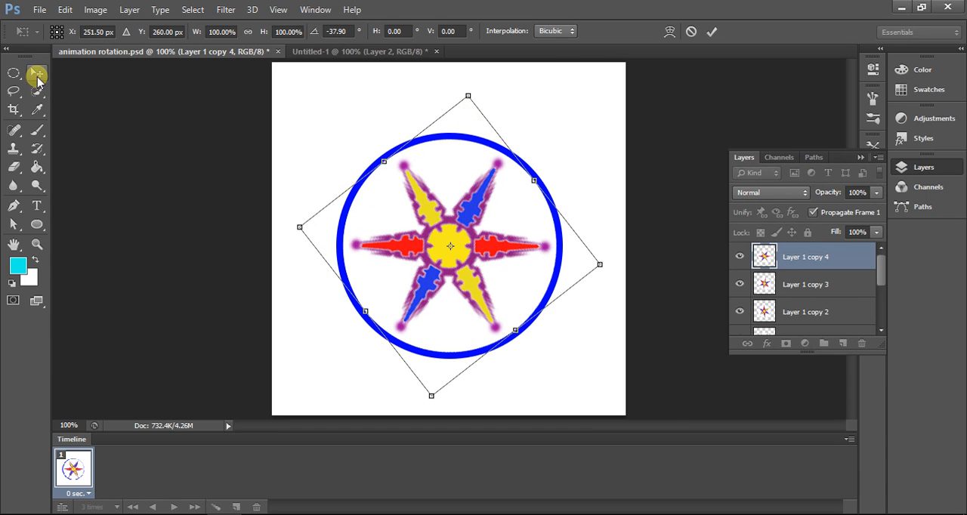
pyautogui.click(38, 77)
pyautogui.click(425, 208)
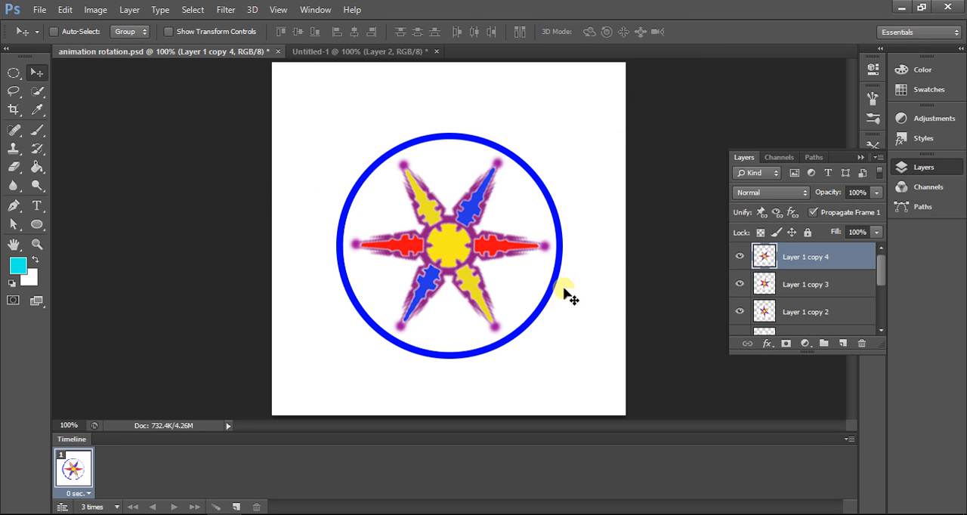
pyautogui.scroll(-3, 837, 305)
pyautogui.scroll(1, 848, 308)
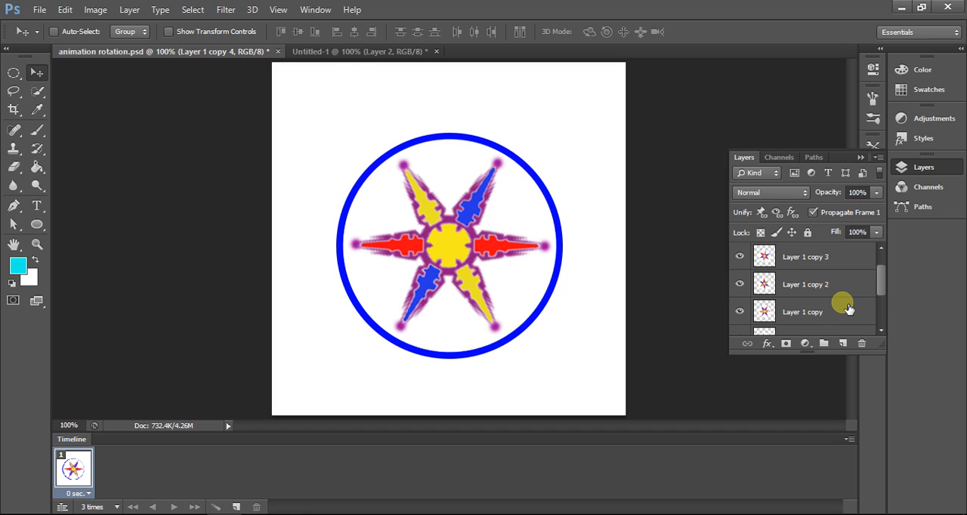
pyautogui.scroll(1, 848, 309)
pyautogui.scroll(-1, 848, 308)
pyautogui.scroll(-1, 848, 308)
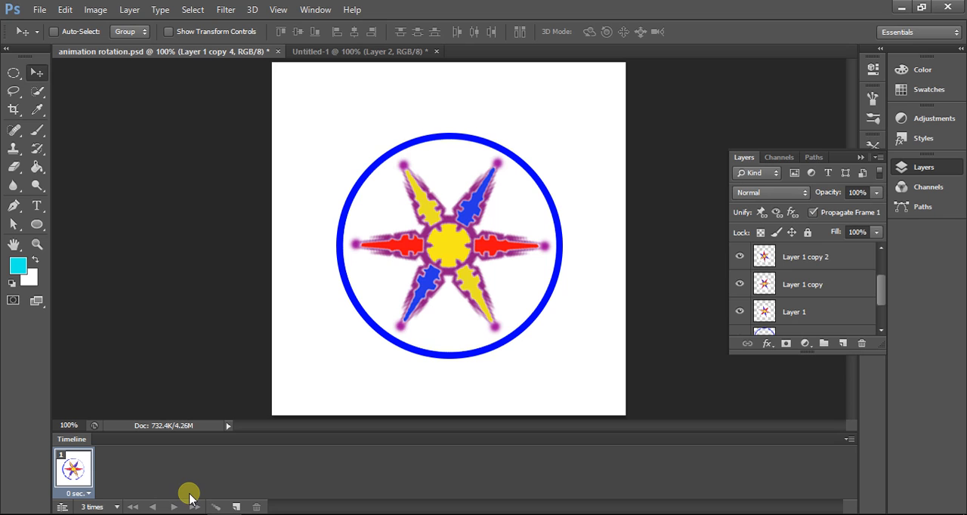
pyautogui.click(313, 9)
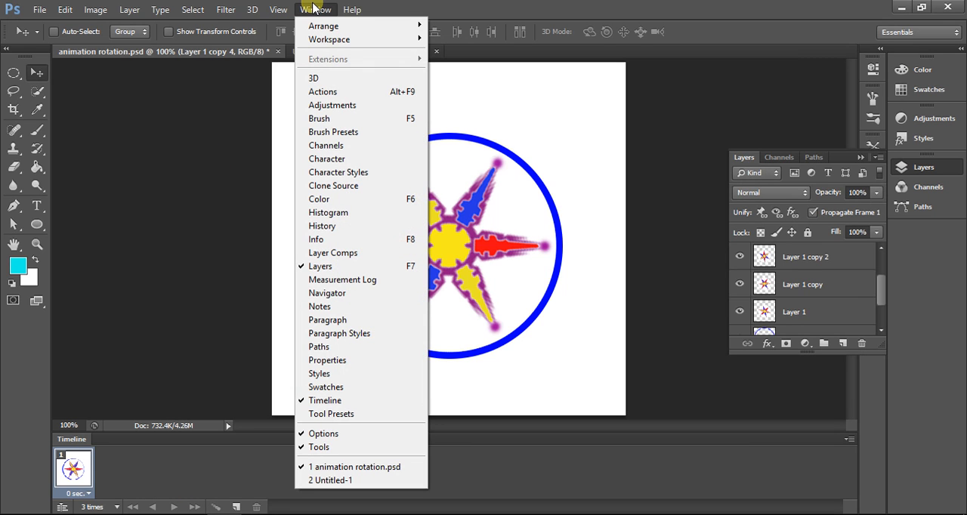
pyautogui.click(314, 9)
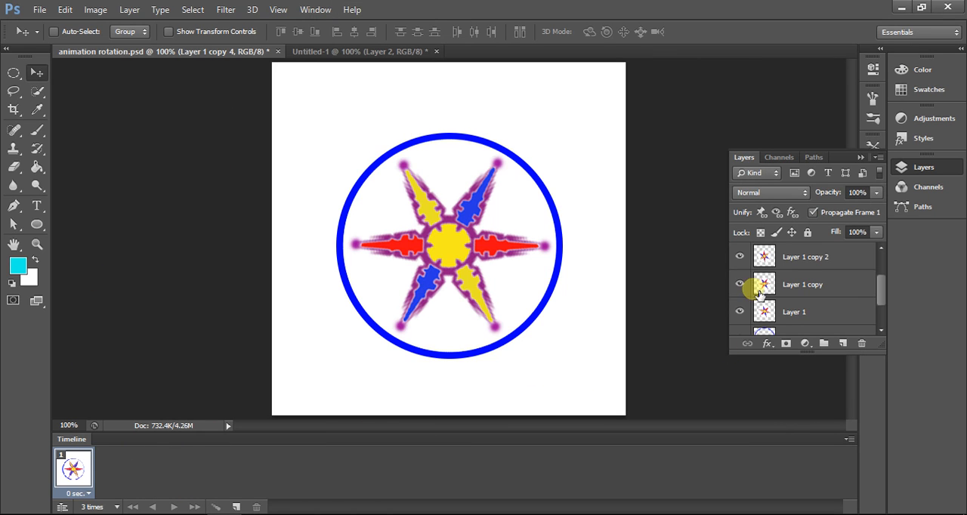
# Step: Hide Layer 1 copy 4, copy 3, copy 2 and Layer 1 copy in the first frame, leaving Layer 1 shown
pyautogui.scroll(2, 803, 291)
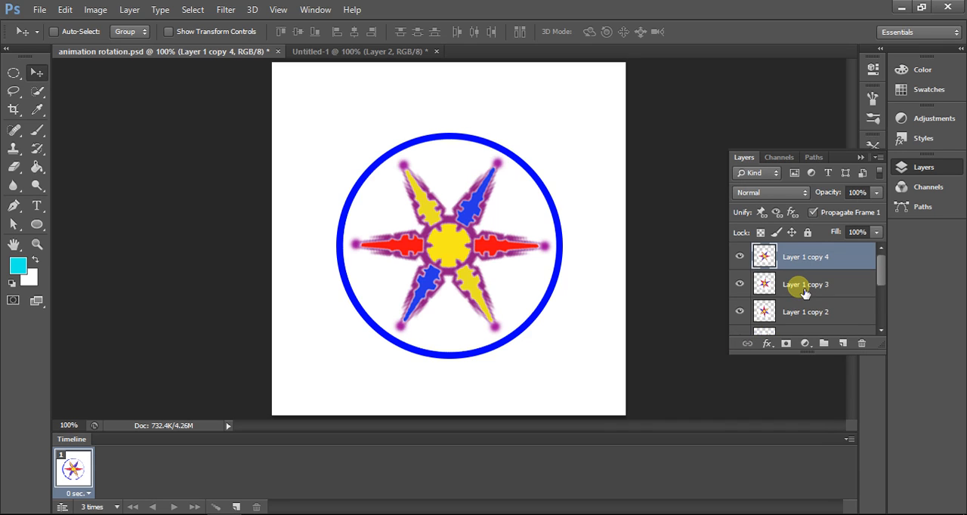
pyautogui.click(741, 258)
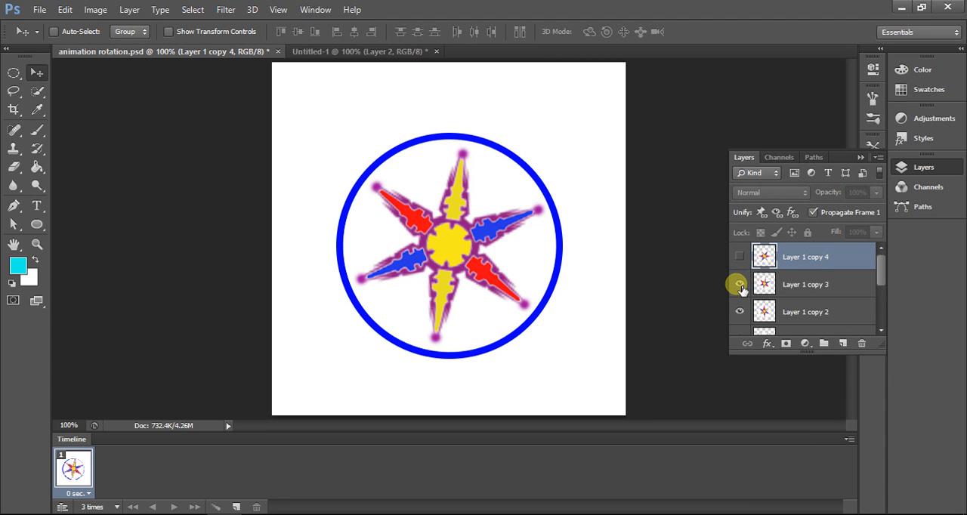
pyautogui.click(739, 285)
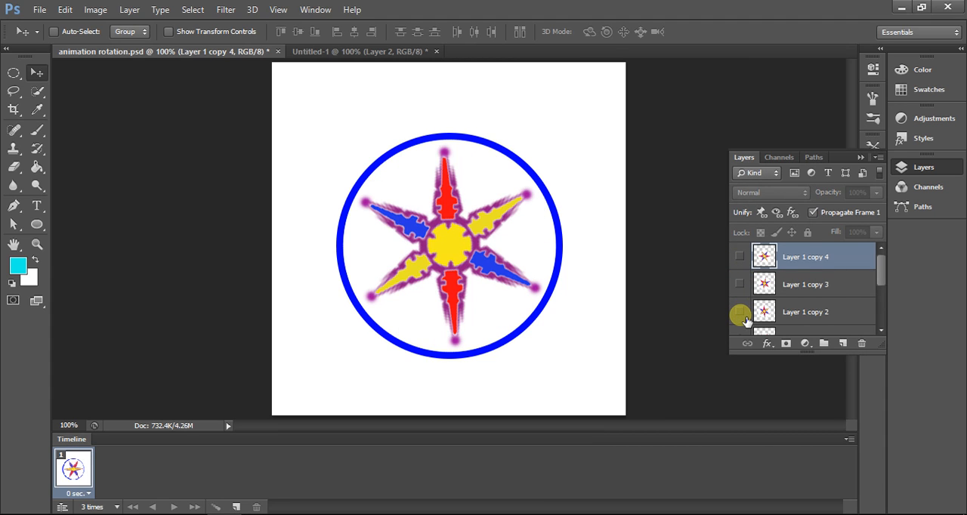
pyautogui.click(741, 312)
pyautogui.scroll(-1, 745, 321)
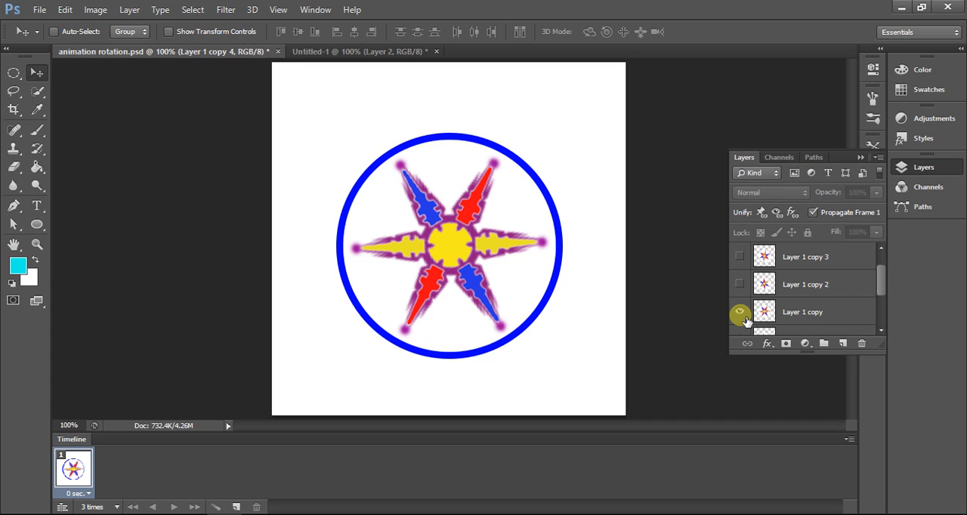
pyautogui.click(741, 312)
pyautogui.scroll(-1, 745, 321)
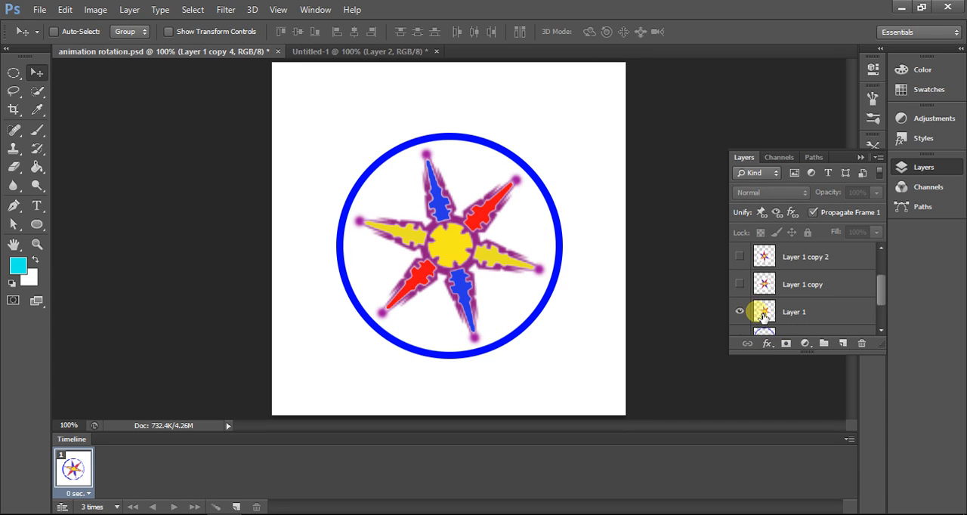
pyautogui.scroll(-1, 755, 316)
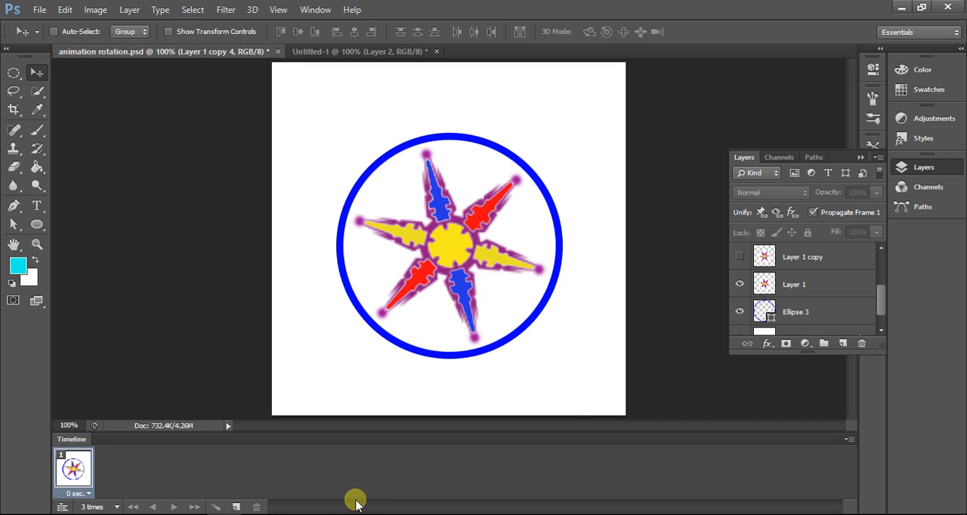
# Step: Add frames 2 and 3 by duplicating the preceding frame, showing Layer 1 copy in frame 2 and Layer 1 copy 2 in frame 3
pyautogui.click(236, 507)
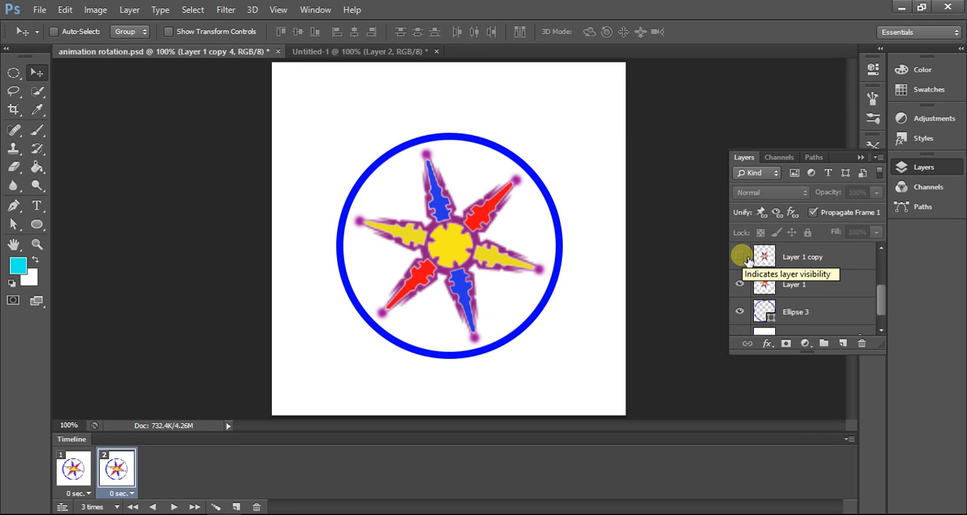
pyautogui.click(748, 261)
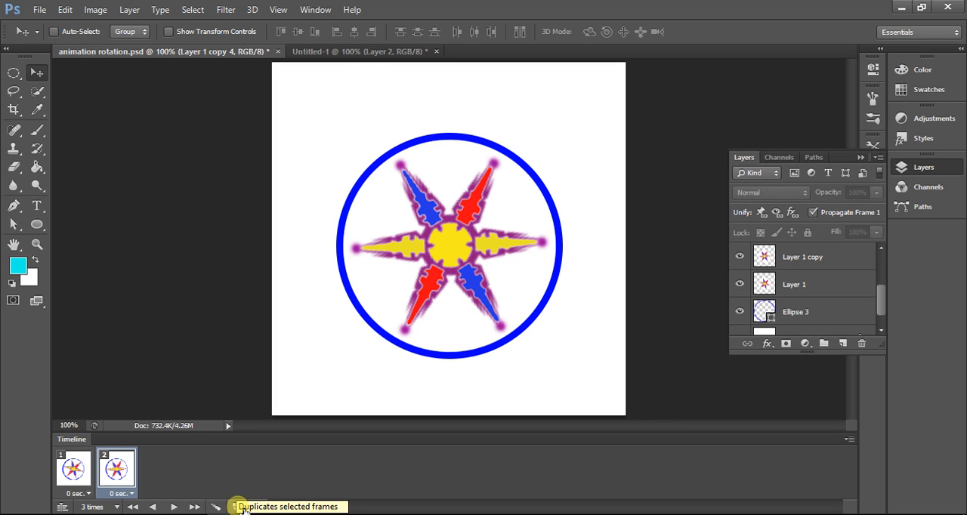
pyautogui.click(236, 507)
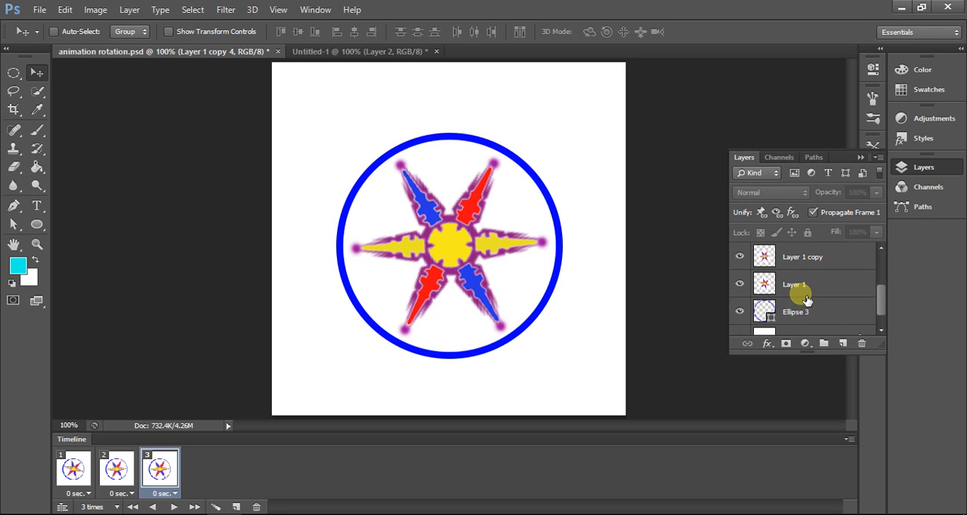
pyautogui.scroll(1, 807, 300)
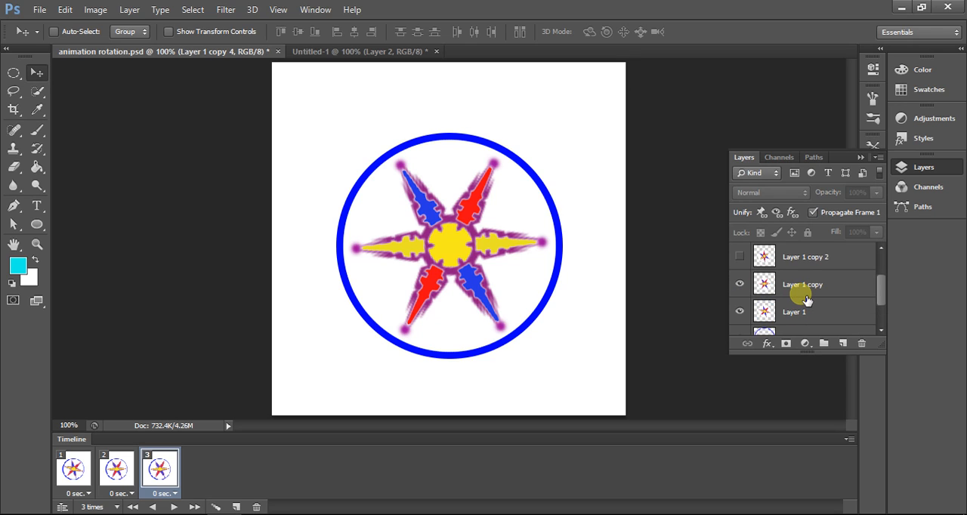
pyautogui.click(742, 257)
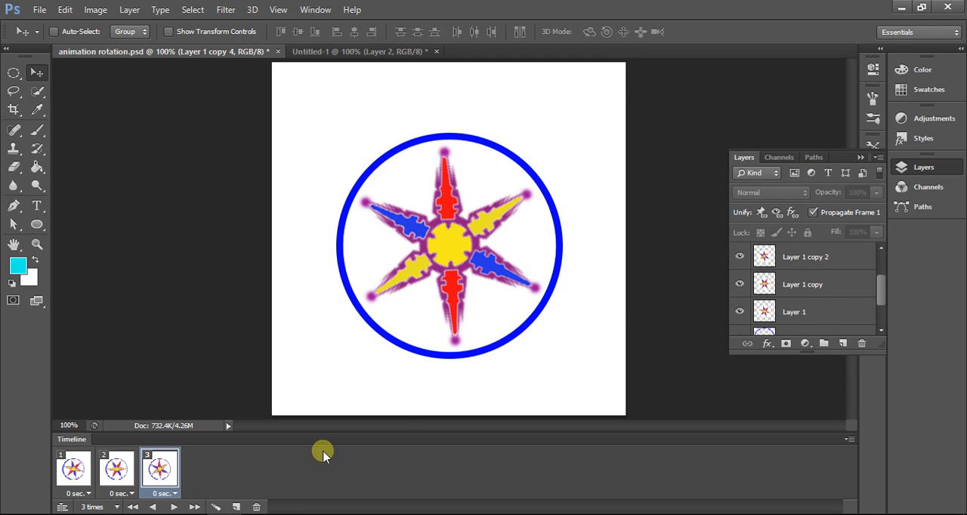
# Step: Add frames 4 and 5 by duplicating the preceding frame, showing Layer 1 copy 3 in frame 4 and Layer 1 copy 4 in frame 5
pyautogui.click(245, 507)
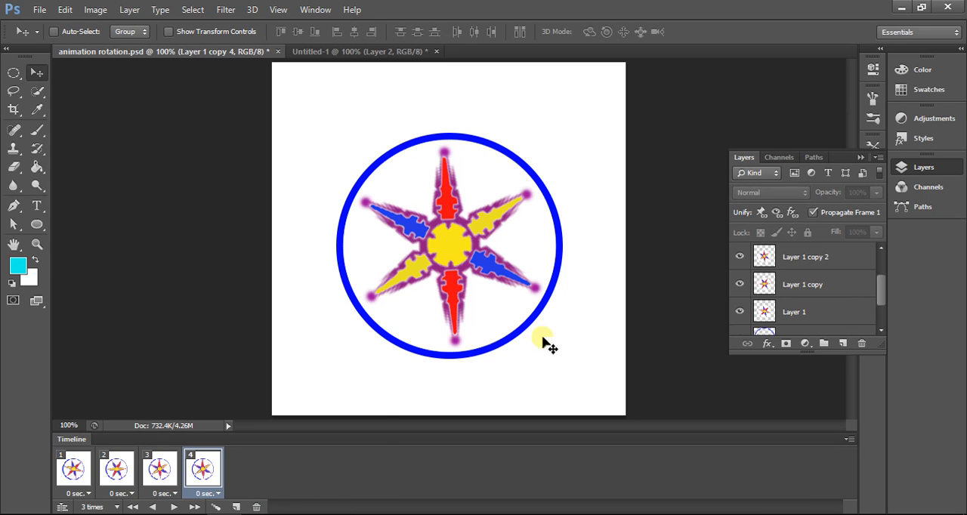
pyautogui.scroll(1, 765, 278)
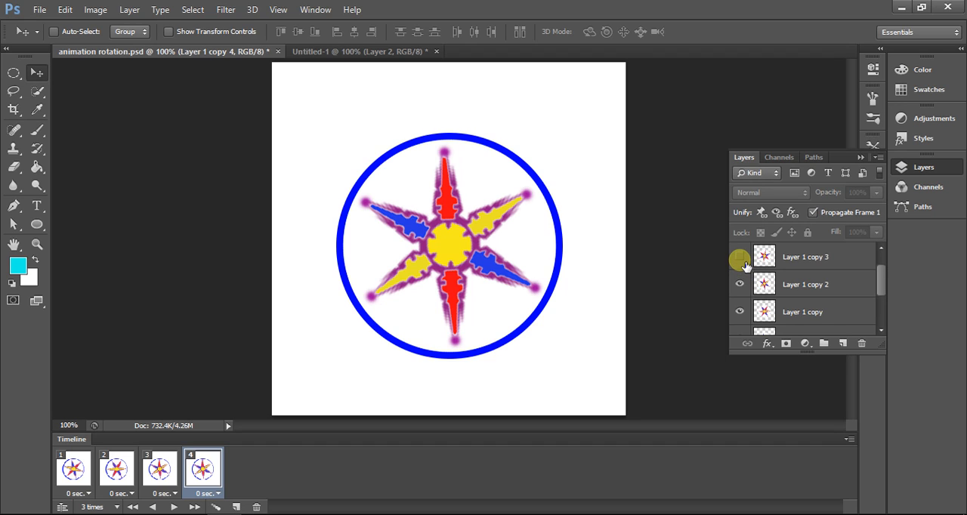
pyautogui.click(739, 258)
pyautogui.scroll(1, 766, 285)
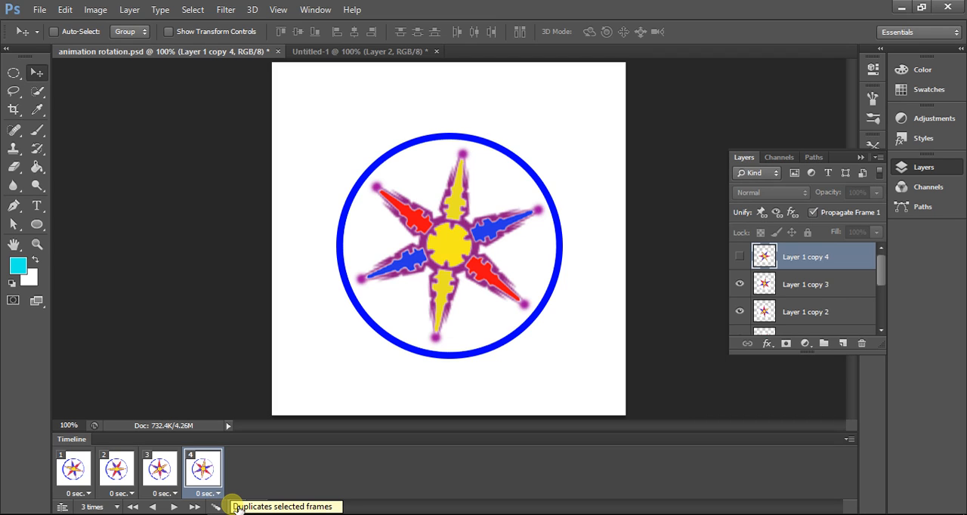
pyautogui.click(236, 507)
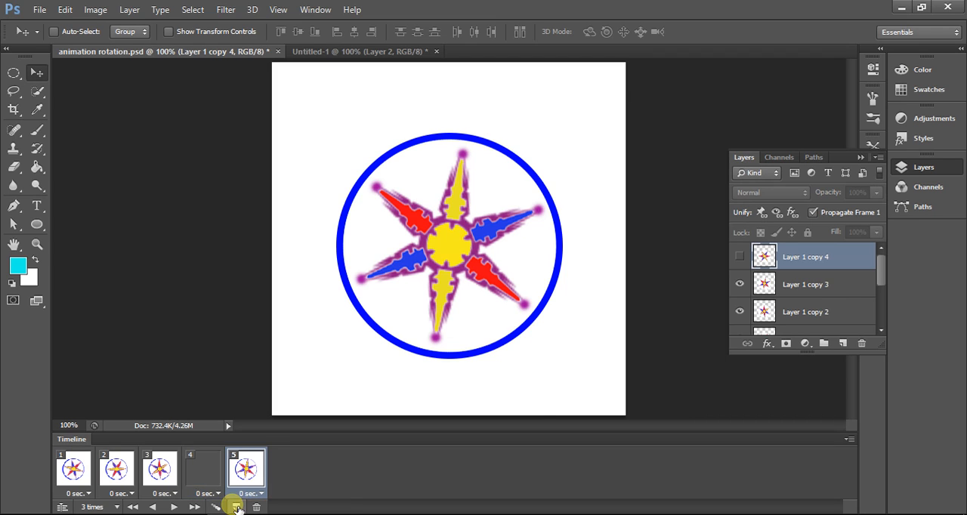
pyautogui.click(740, 257)
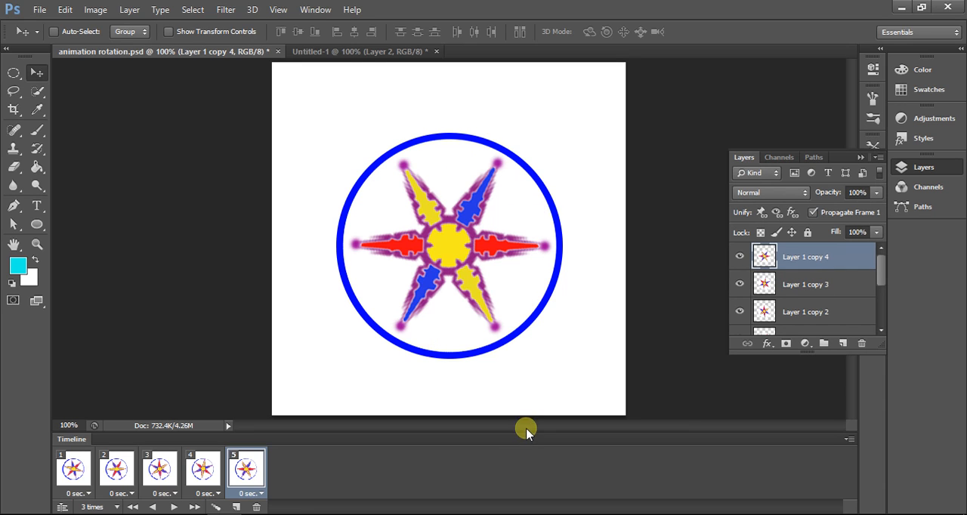
# Step: Set the animation's looping option to Forever and play the star rotation
pyautogui.click(186, 509)
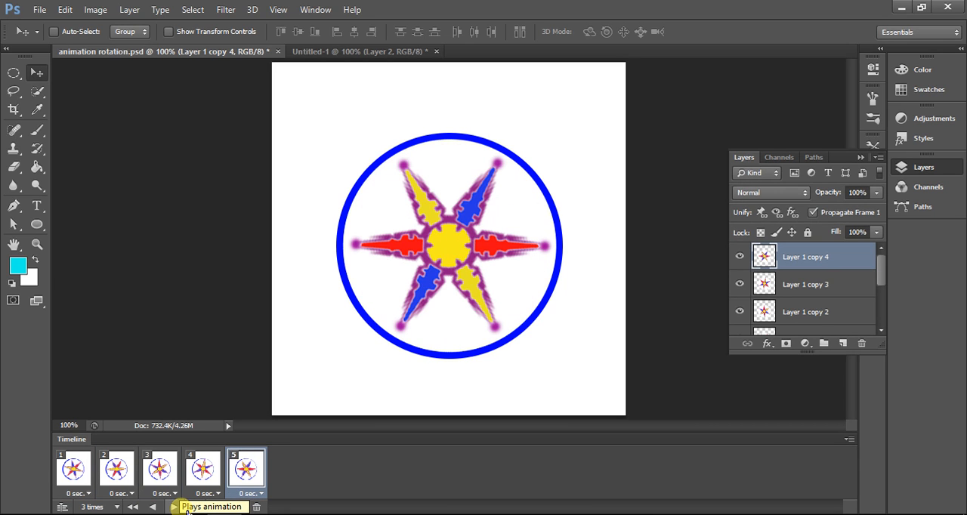
pyautogui.click(116, 507)
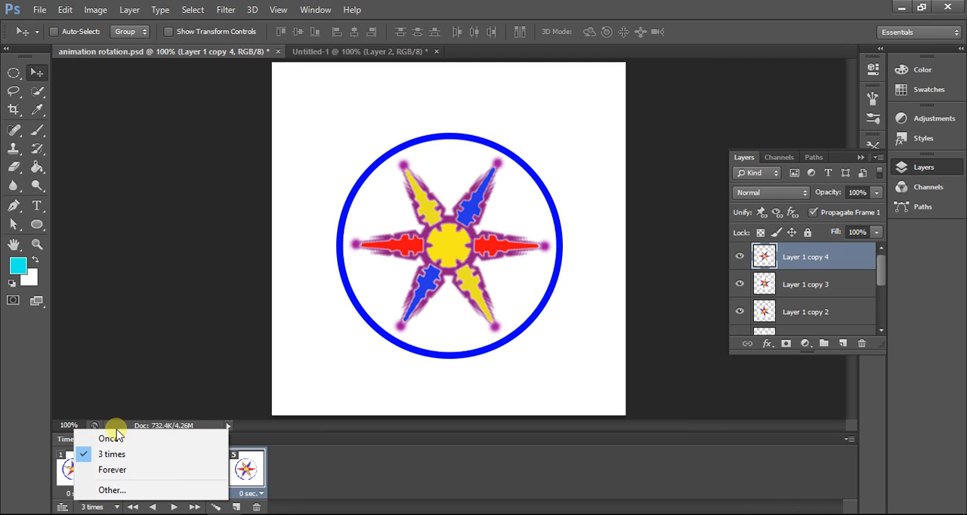
pyautogui.click(121, 470)
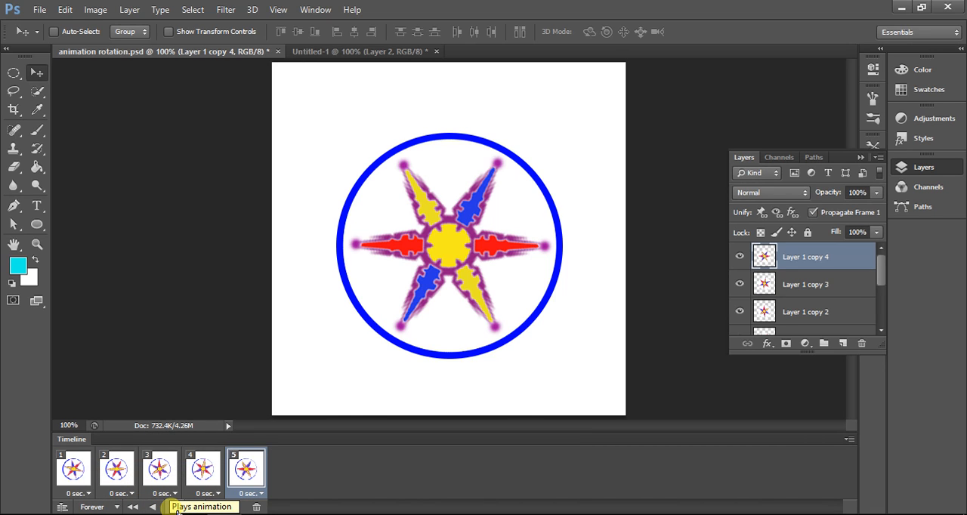
pyautogui.click(176, 508)
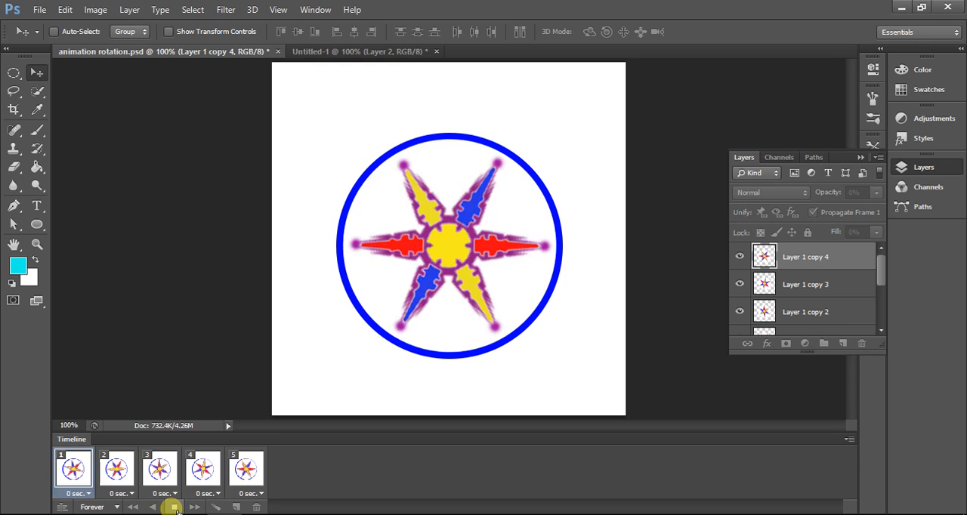